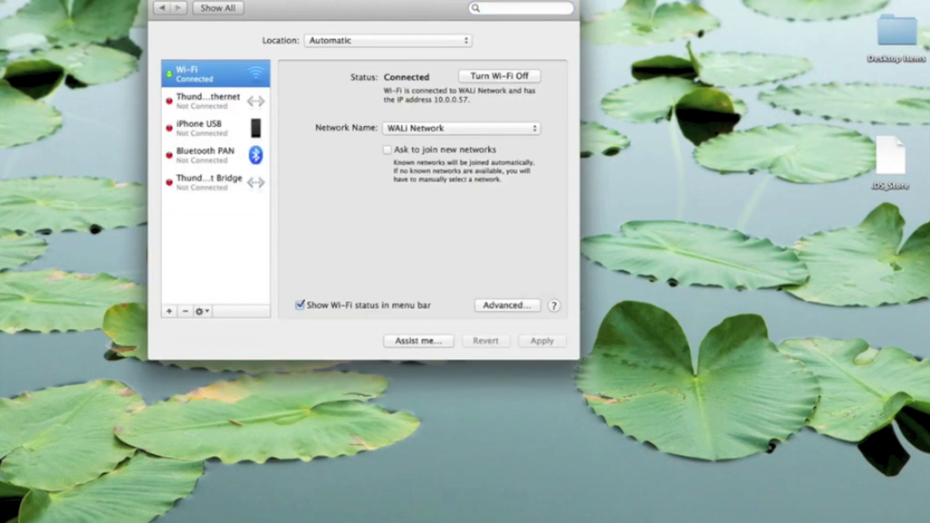
- Check the router address in the Mac's advanced Wi-Fi IP settings without changing anything
{"action": "key", "text": "super+q"}
{"action": "left_click", "coordinate": [668, 0]}
{"action": "left_click", "coordinate": [506, 306]}
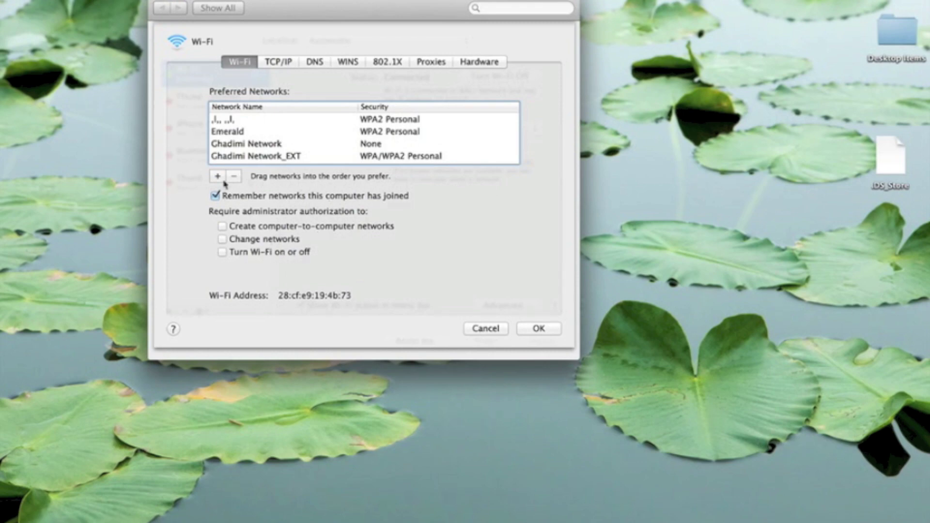
{"action": "left_click", "coordinate": [279, 66]}
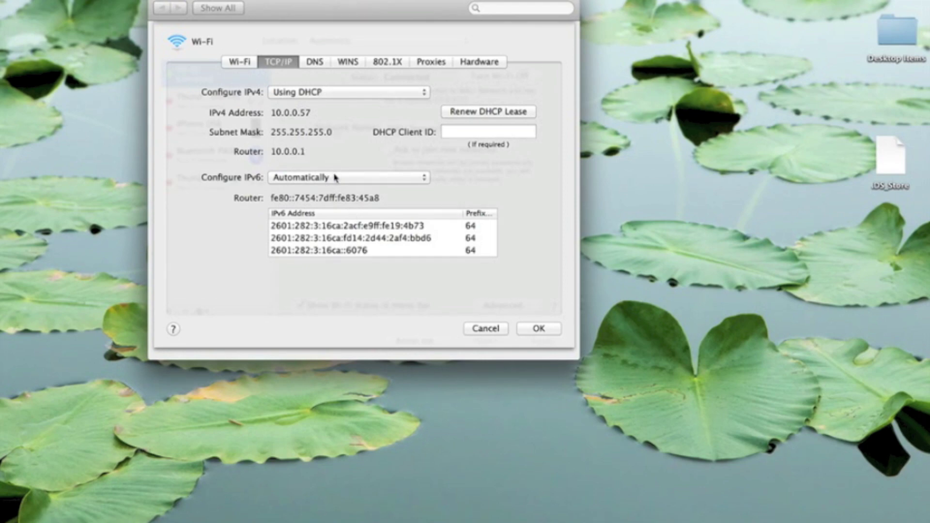
{"action": "left_click", "coordinate": [486, 329]}
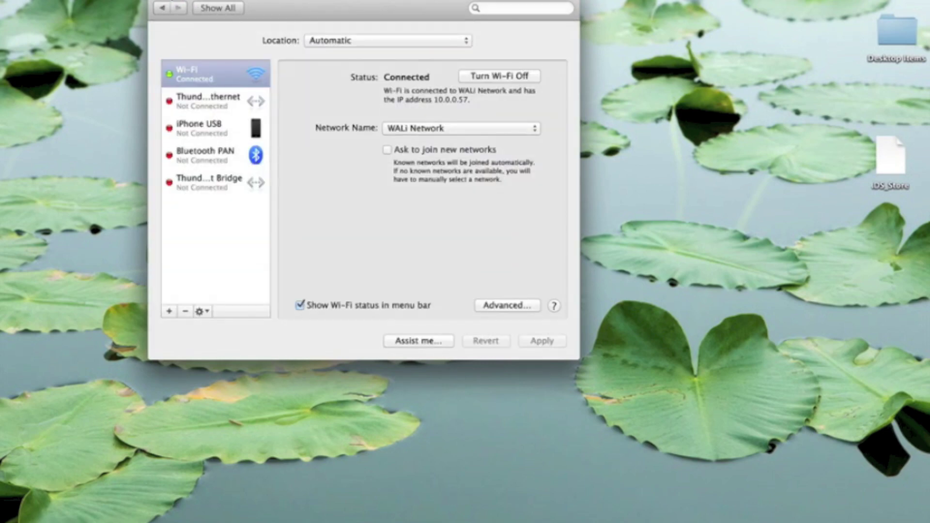
- Launch Firefox and load the router address 10.0.0.1
{"action": "key", "text": "super+q"}
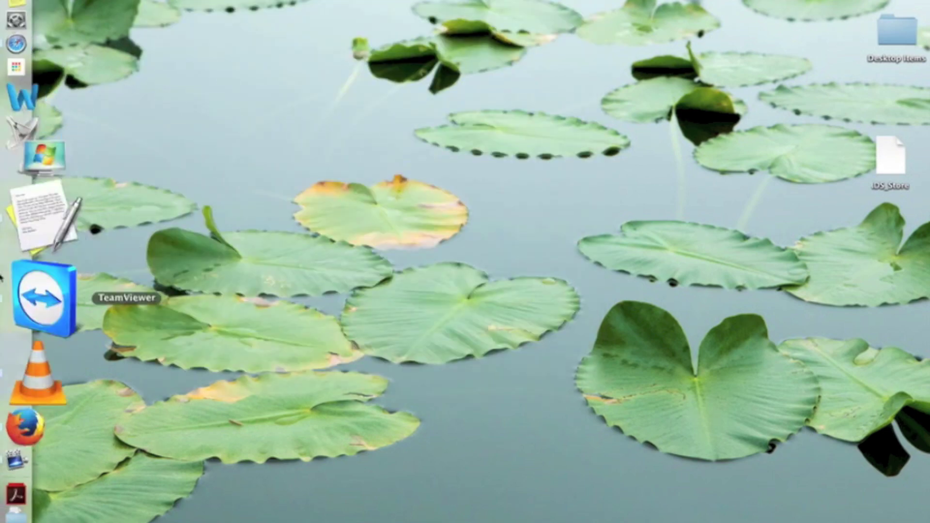
{"action": "left_click", "coordinate": [5, 320]}
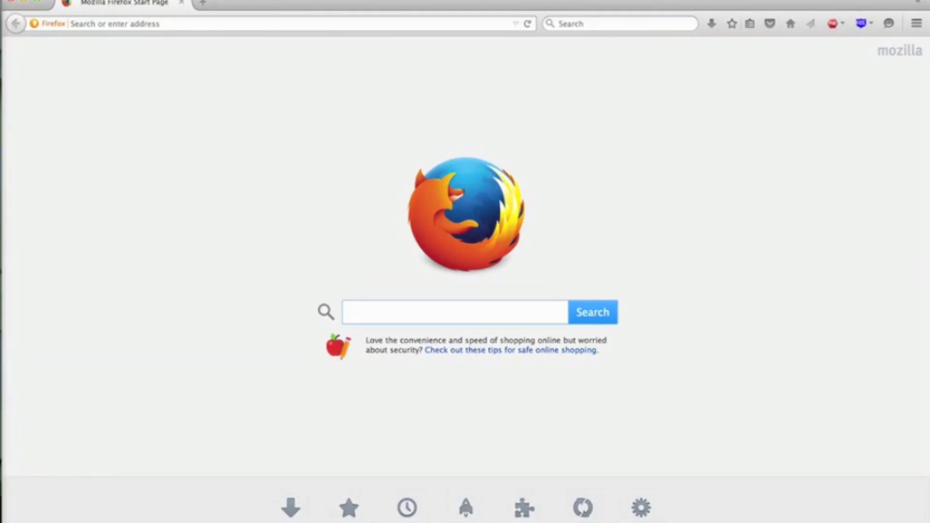
{"action": "left_click", "coordinate": [236, 24]}
{"action": "type", "text": "1"}
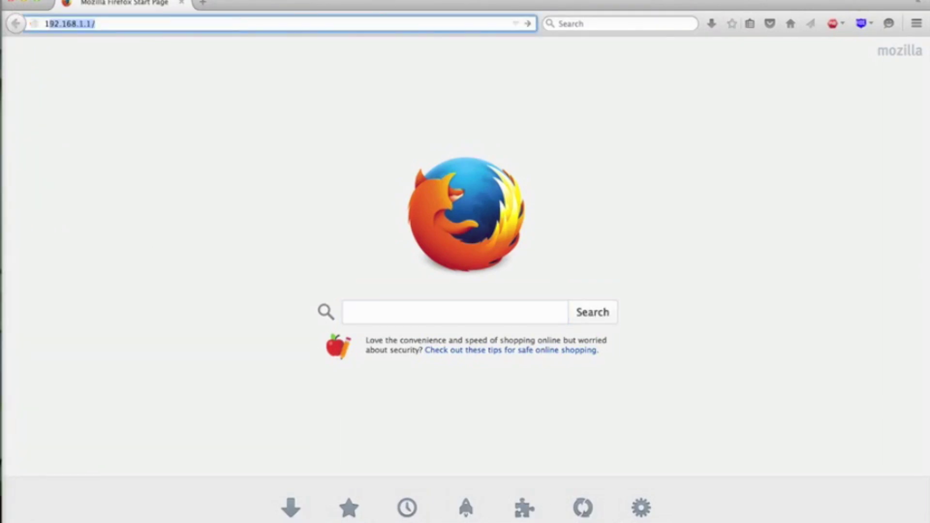
{"action": "type", "text": "0.0.01"}
{"action": "key", "text": "BackSpace"}
{"action": "type", "text": ".1"}
{"action": "key", "text": "Return"}
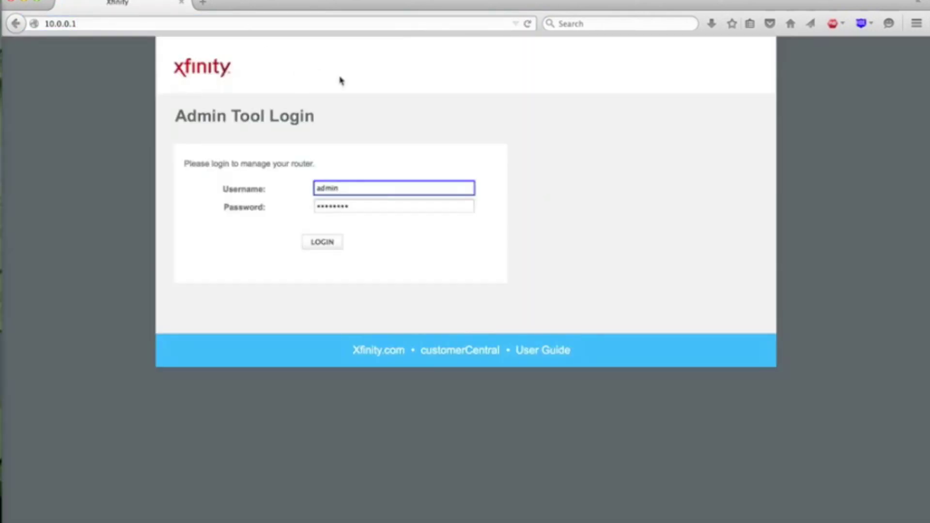
- Sign in to the Xfinity Admin Tool with username admin and the password
{"action": "left_click_drag", "start_coordinate": [386, 187], "coordinate": [302, 188]}
{"action": "key", "text": "Tab"}
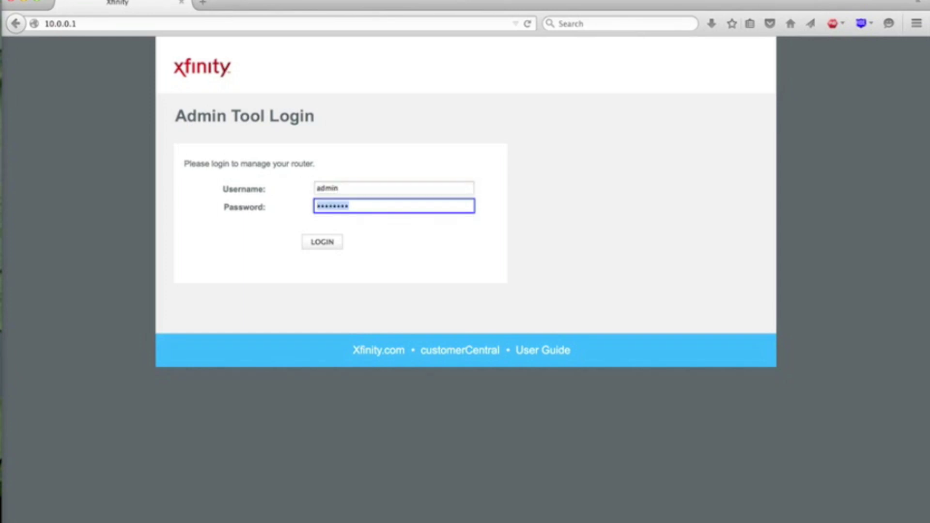
{"action": "key", "text": "Return"}
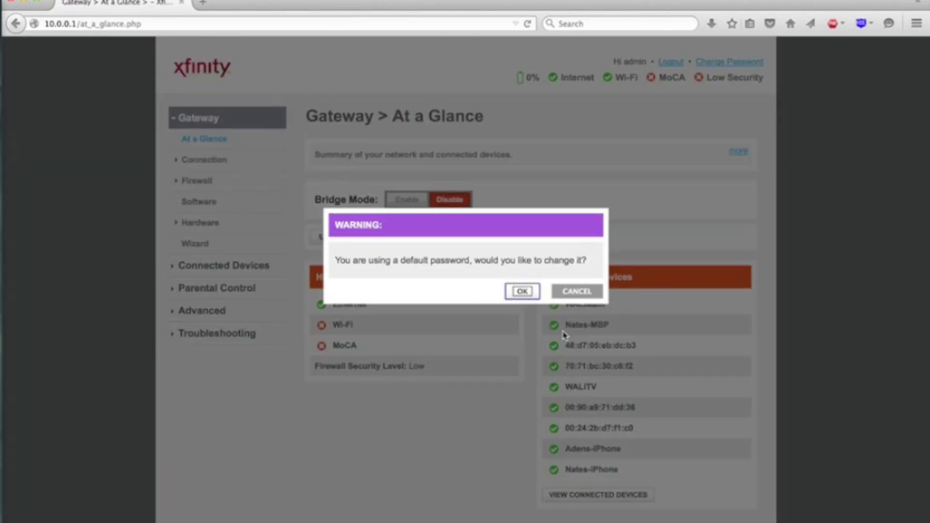
- Cancel the default-password warning and expand Connection in the sidebar
{"action": "left_click", "coordinate": [574, 292]}
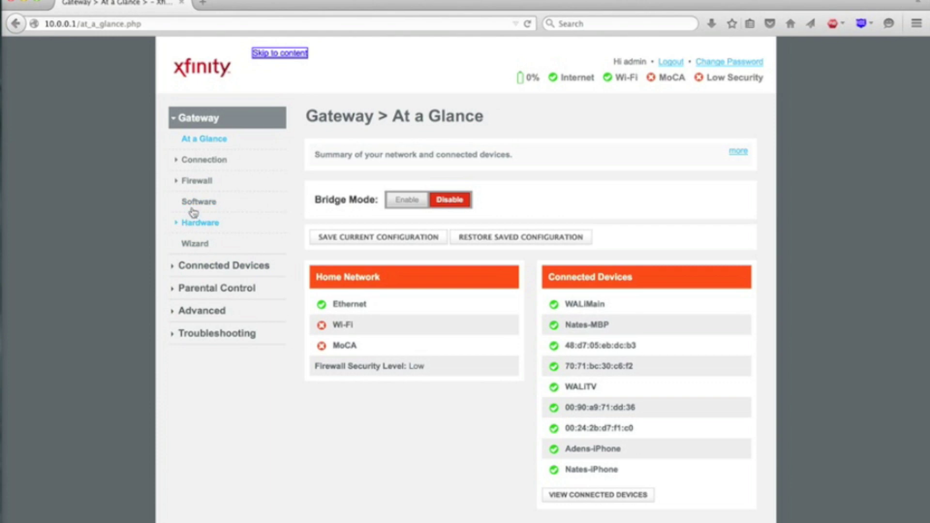
{"action": "left_click", "coordinate": [190, 162]}
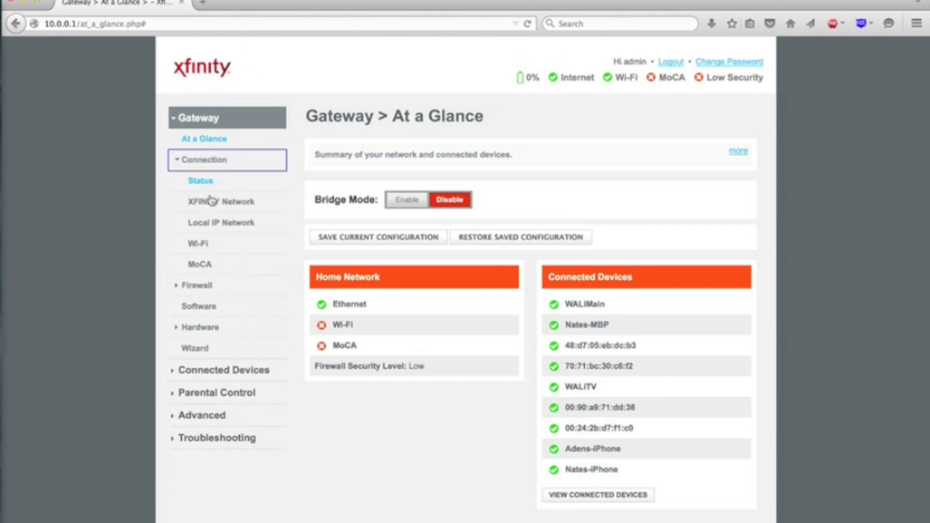
- Open the Wi-Fi page, check the MAC filter network list, and highlight HOME-45A5-5
{"action": "left_click", "coordinate": [198, 245]}
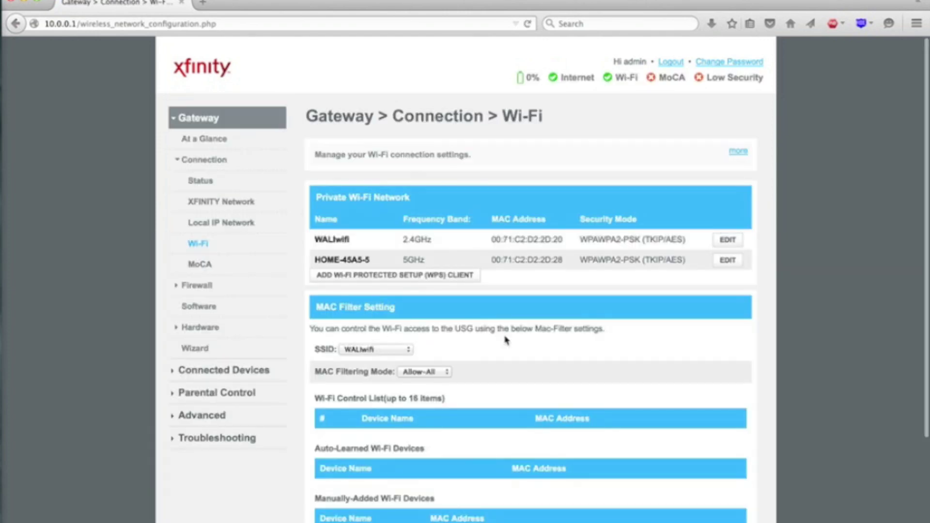
{"action": "scroll", "coordinate": [505, 337], "scroll_direction": "down", "scroll_amount": 3}
{"action": "scroll", "coordinate": [473, 309], "scroll_direction": "down", "scroll_amount": 2}
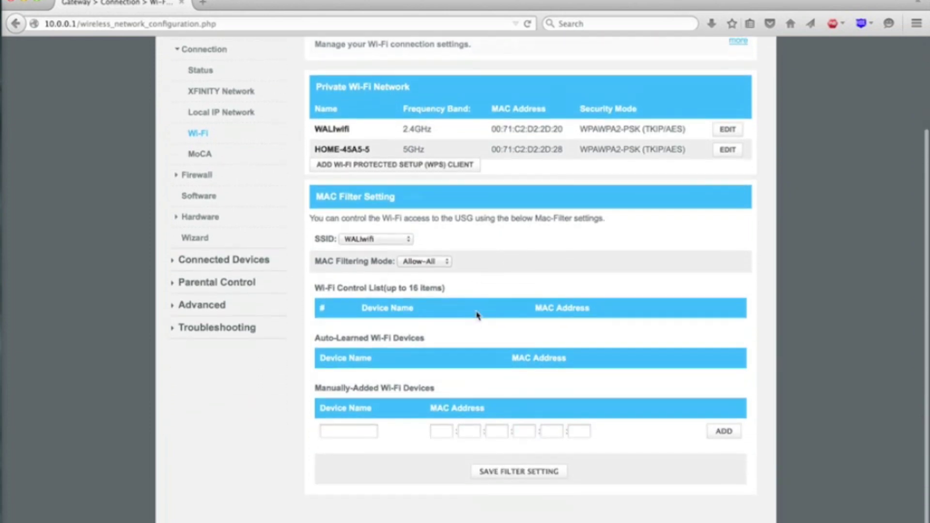
{"action": "left_click", "coordinate": [397, 237]}
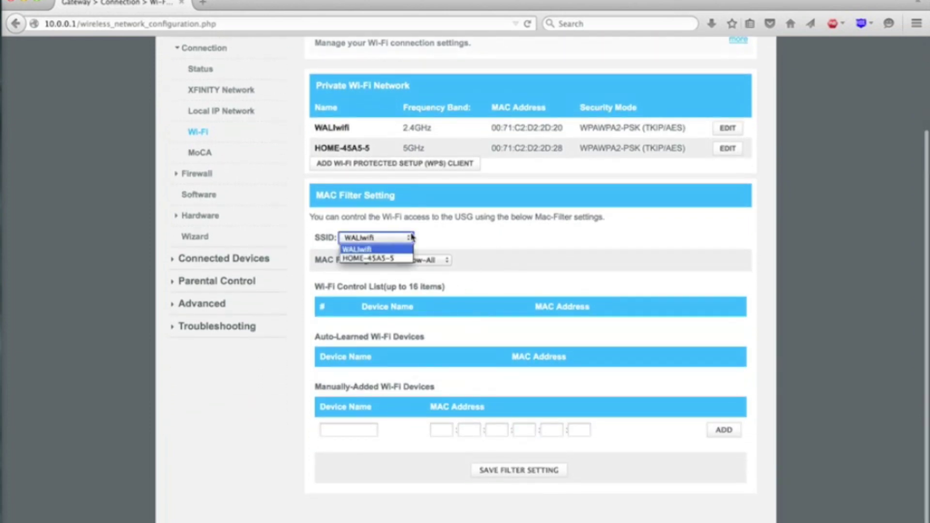
{"action": "left_click", "coordinate": [485, 237]}
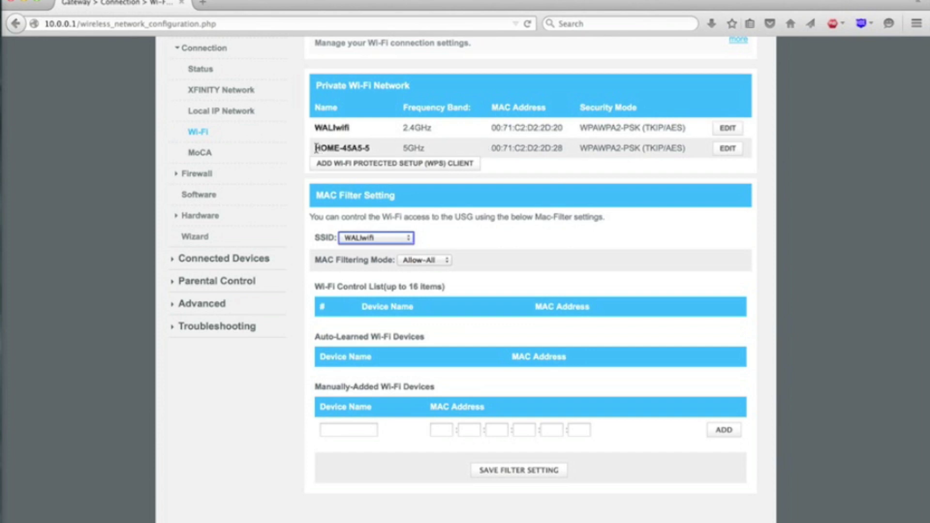
{"action": "left_click_drag", "start_coordinate": [315, 148], "coordinate": [365, 147]}
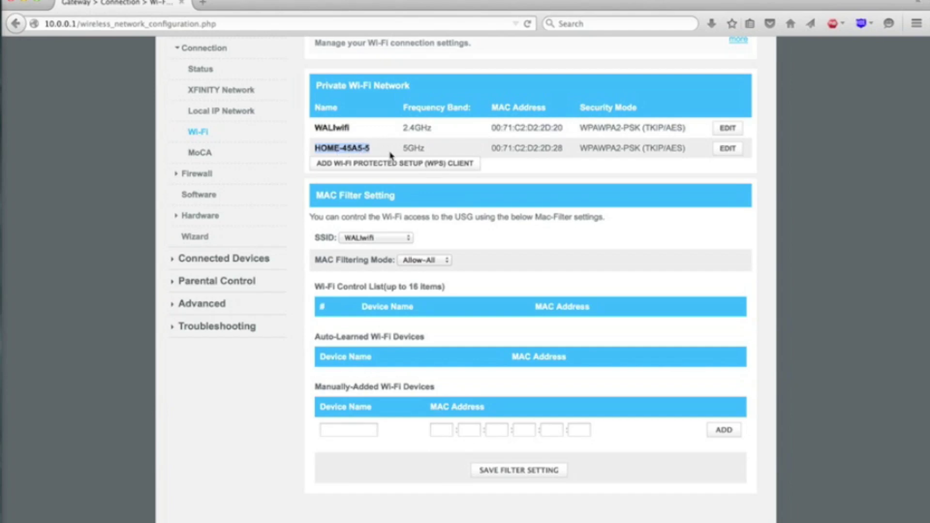
- Edit the 5 GHz HOME-45A5-5 network and rename it to Wali 5G
{"action": "left_click", "coordinate": [723, 149]}
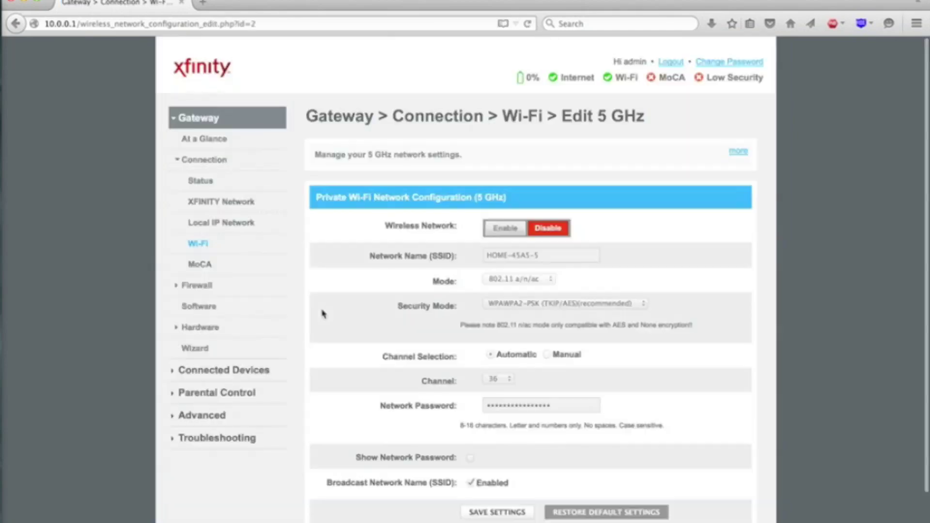
{"action": "scroll", "coordinate": [516, 305], "scroll_direction": "down", "scroll_amount": 2}
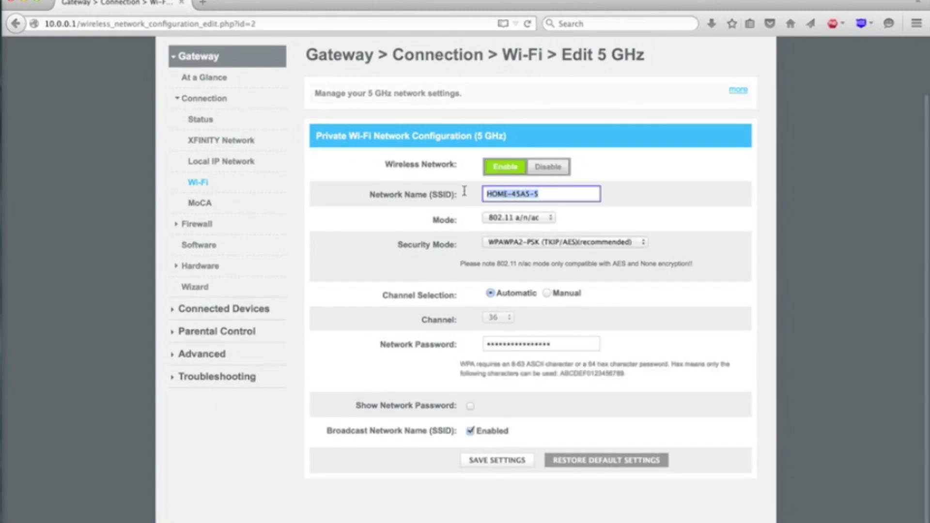
{"action": "type", "text": "Wali 5G"}
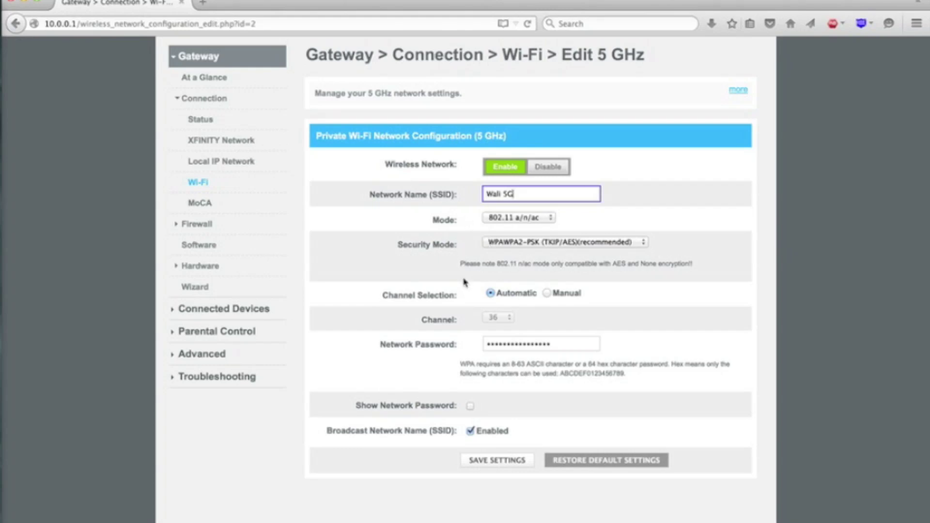
{"action": "scroll", "coordinate": [466, 287], "scroll_direction": "down", "scroll_amount": 1}
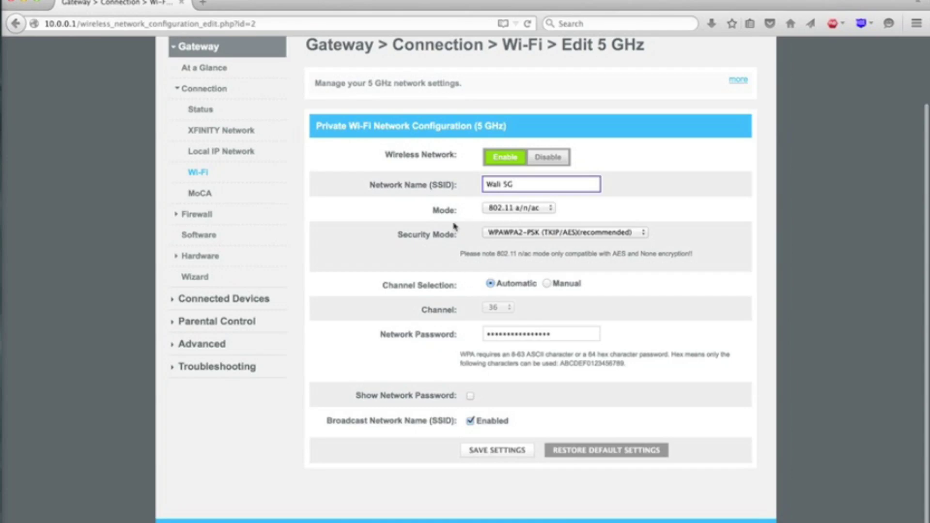
- Correct the invalid network name to Wali-5G by replacing the space
{"action": "left_click_drag", "start_coordinate": [532, 183], "coordinate": [485, 185]}
{"action": "left_click", "coordinate": [513, 333]}
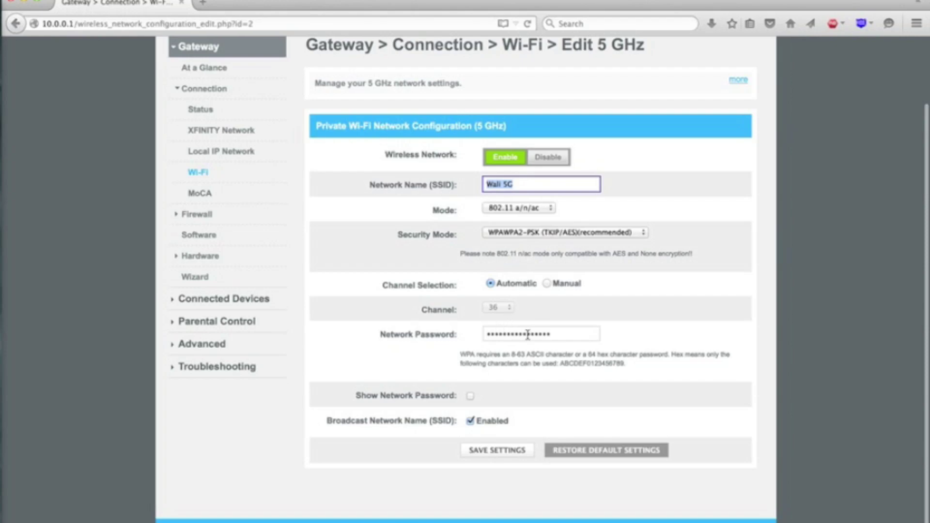
{"action": "left_click", "coordinate": [532, 186]}
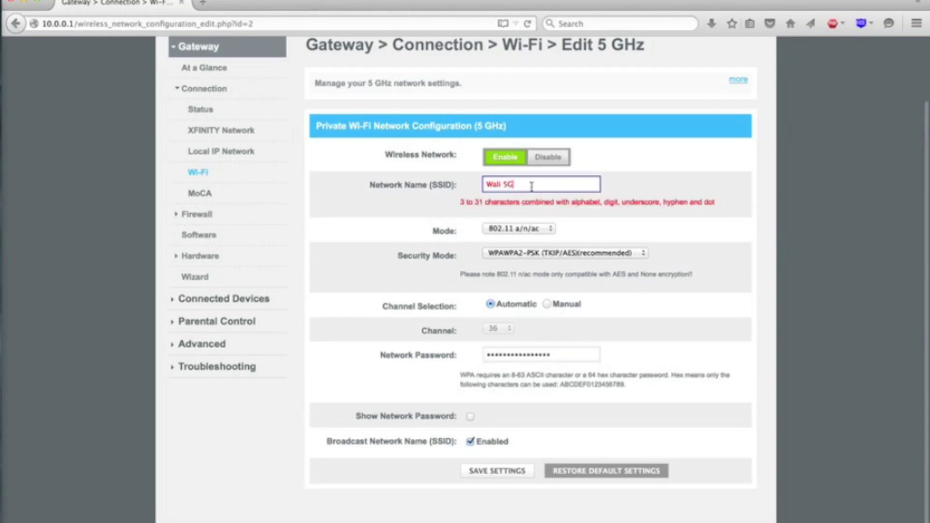
{"action": "key", "text": "BackSpace"}
{"action": "type", "text": "-"}
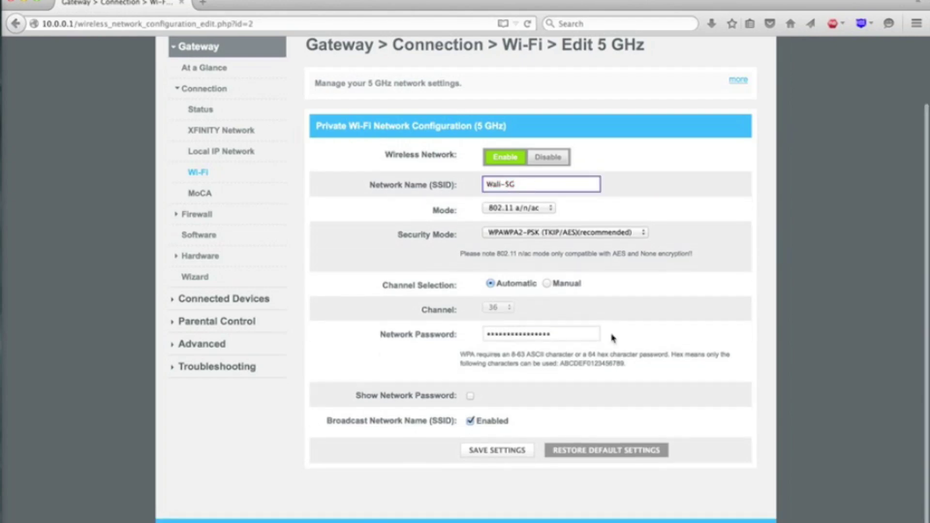
{"action": "left_click", "coordinate": [547, 343]}
{"action": "left_click", "coordinate": [559, 334]}
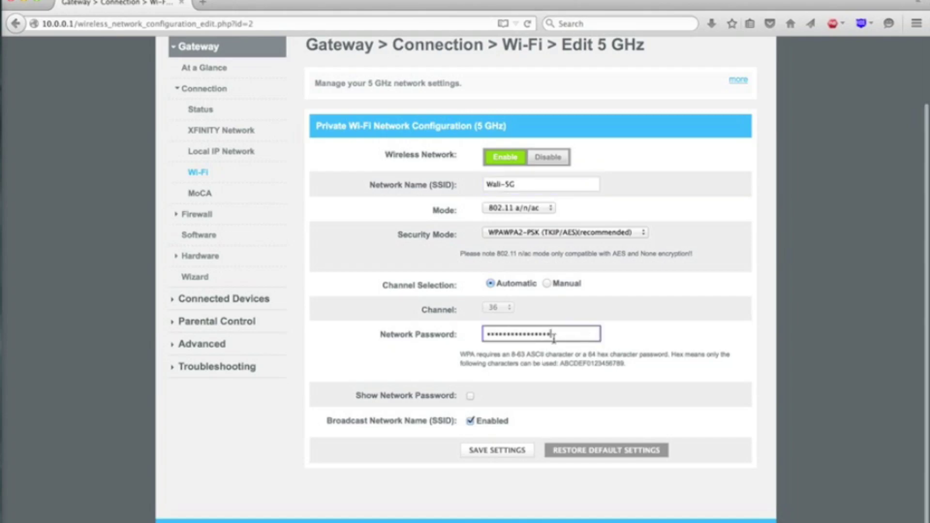
{"action": "left_click_drag", "start_coordinate": [565, 333], "coordinate": [458, 335]}
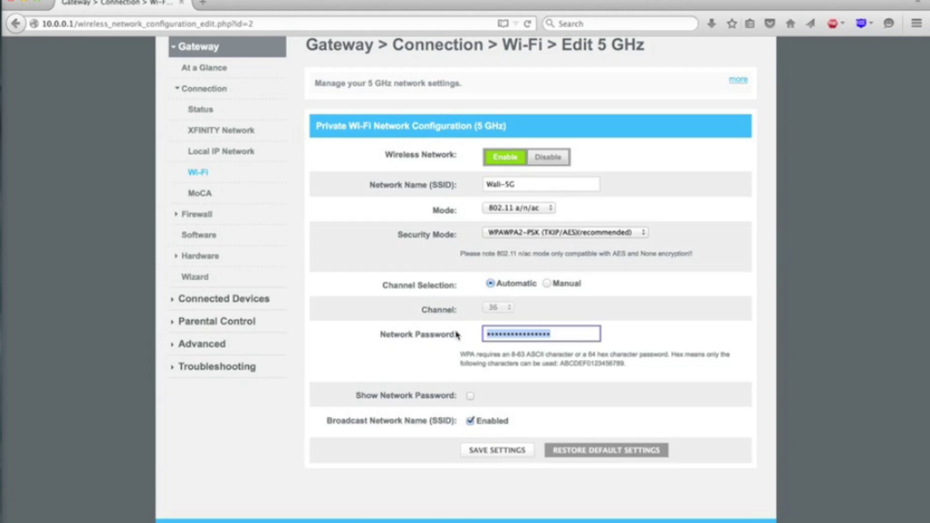
{"action": "type", "text": "a"}
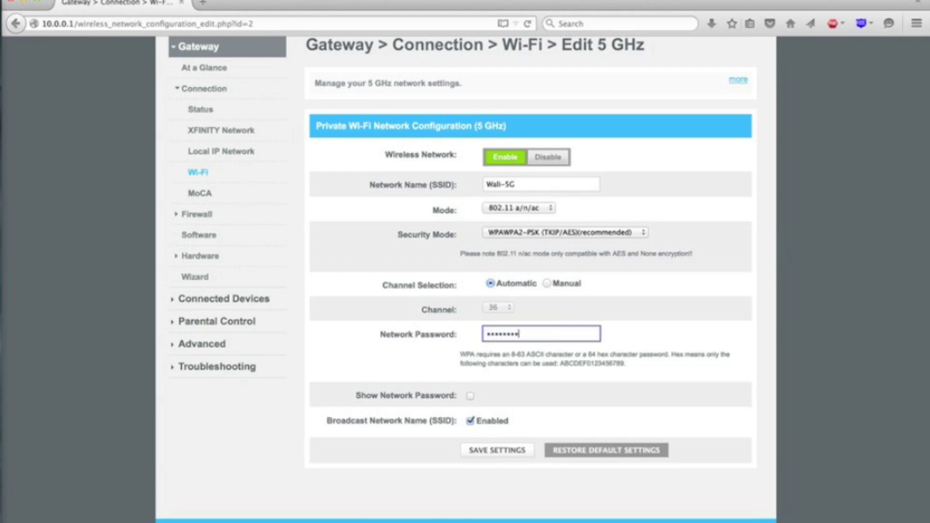
{"action": "left_click", "coordinate": [470, 396]}
{"action": "left_click_drag", "start_coordinate": [539, 334], "coordinate": [406, 333]}
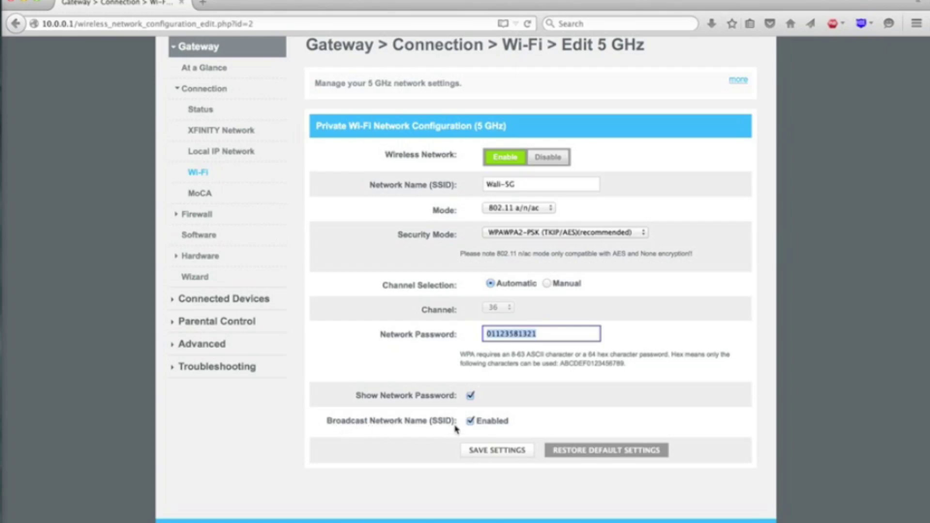
{"action": "left_click", "coordinate": [508, 451]}
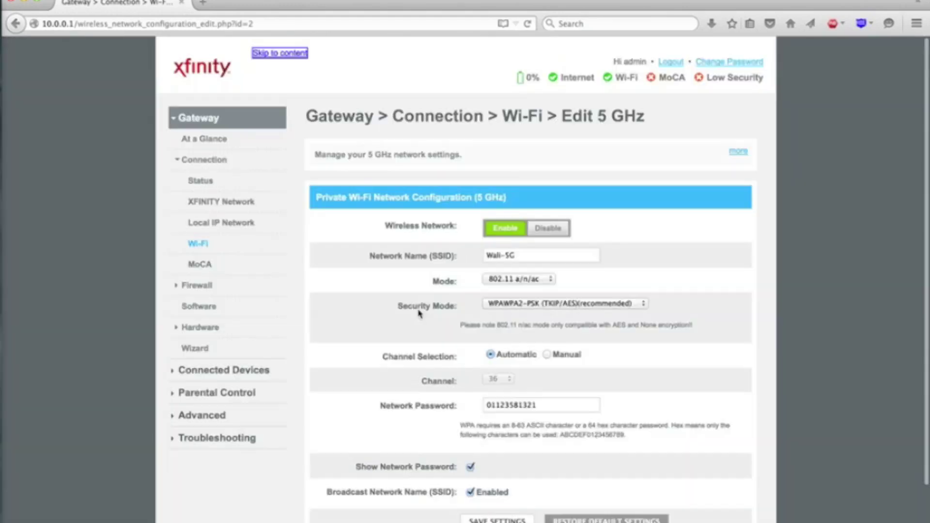
{"action": "scroll", "coordinate": [545, 320], "scroll_direction": "down", "scroll_amount": 2}
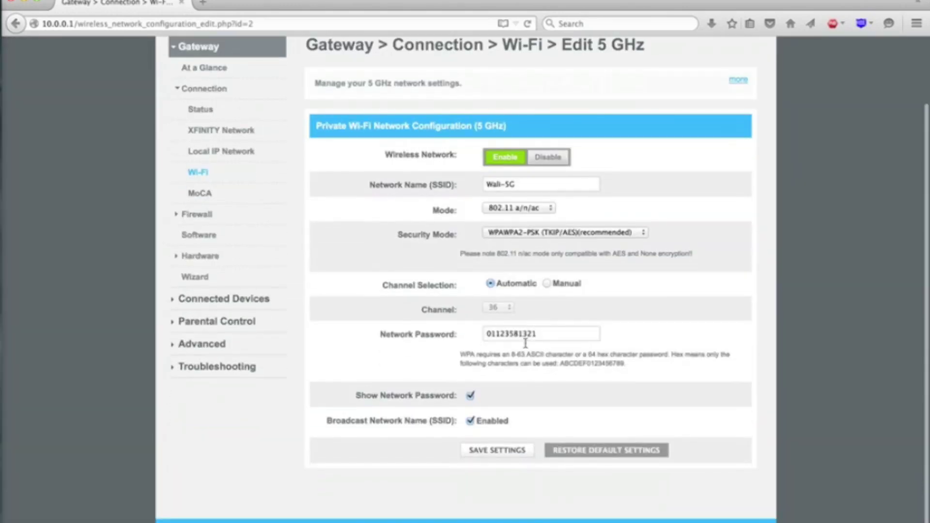
- Find Wali-5G in the menu-bar Wi-Fi list and choose it to join
{"action": "left_click", "coordinate": [679, 1]}
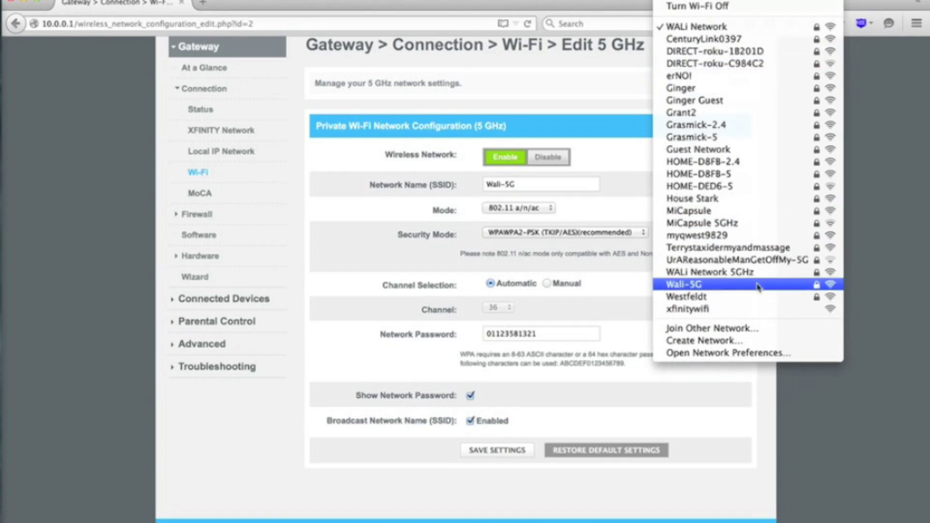
{"action": "left_click", "coordinate": [757, 287]}
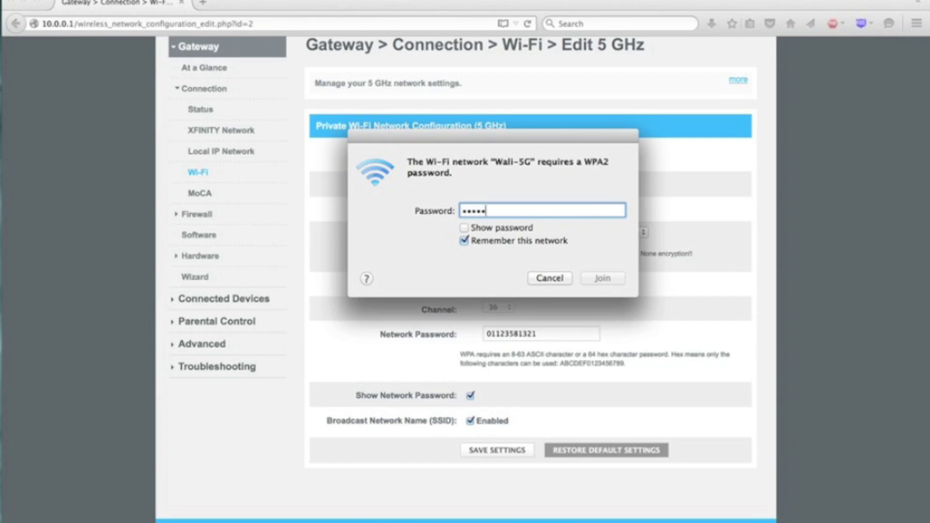
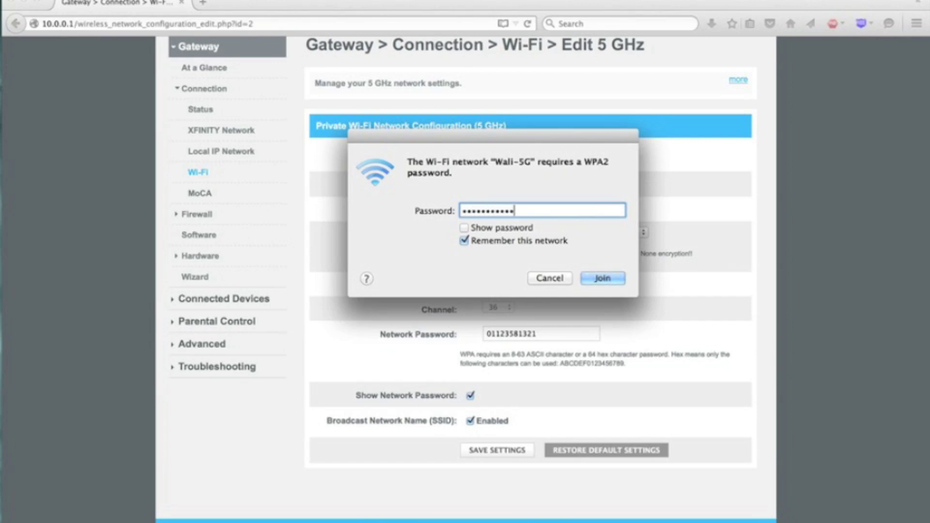
- Join Wali-5G after verifying the shown password, then log out of the admin tool
{"action": "left_click", "coordinate": [511, 231]}
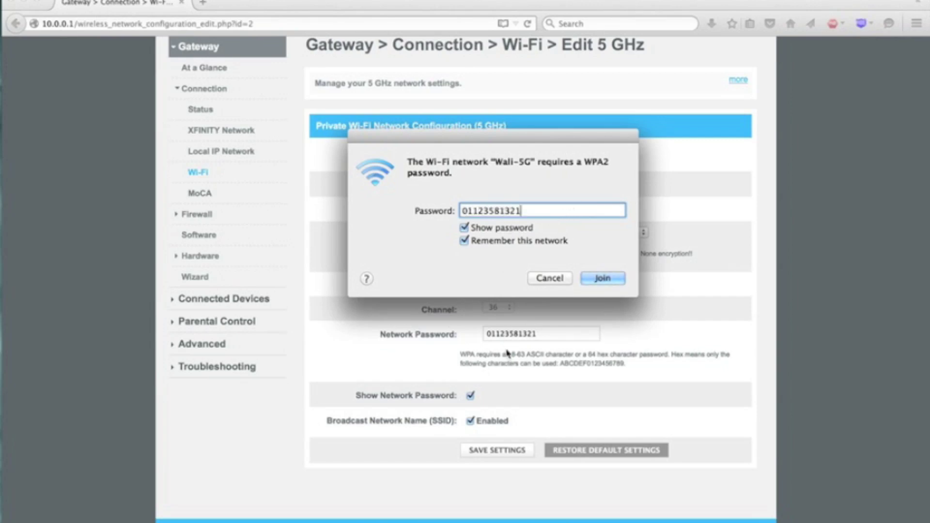
{"action": "left_click", "coordinate": [591, 280]}
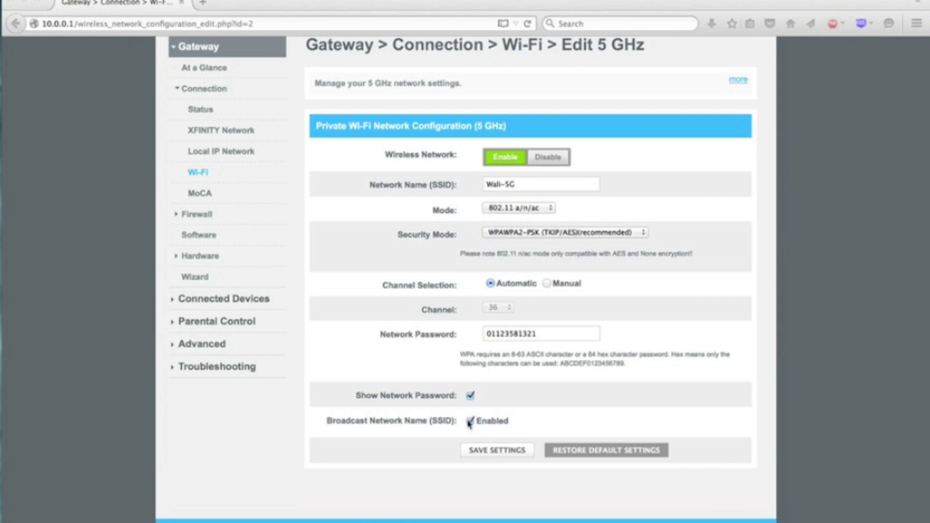
{"action": "scroll", "coordinate": [281, 223], "scroll_direction": "up", "scroll_amount": 2}
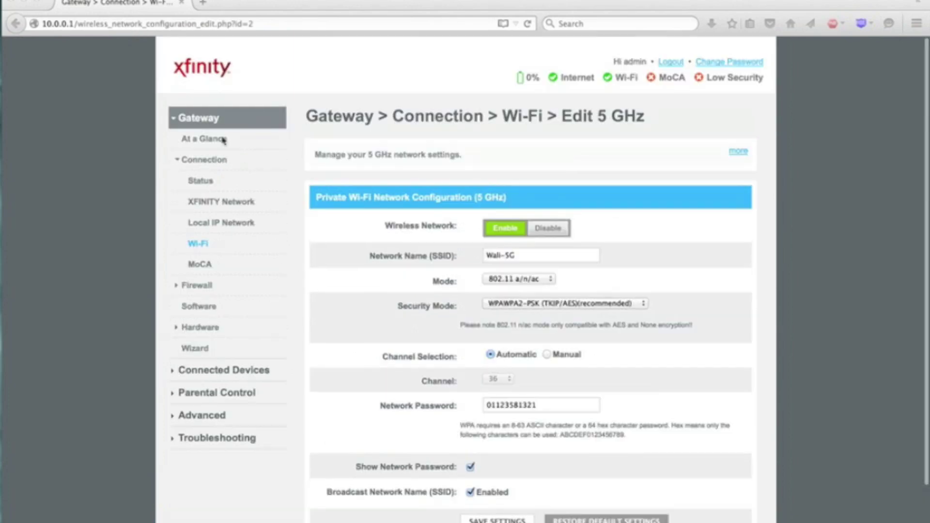
{"action": "left_click", "coordinate": [670, 62]}
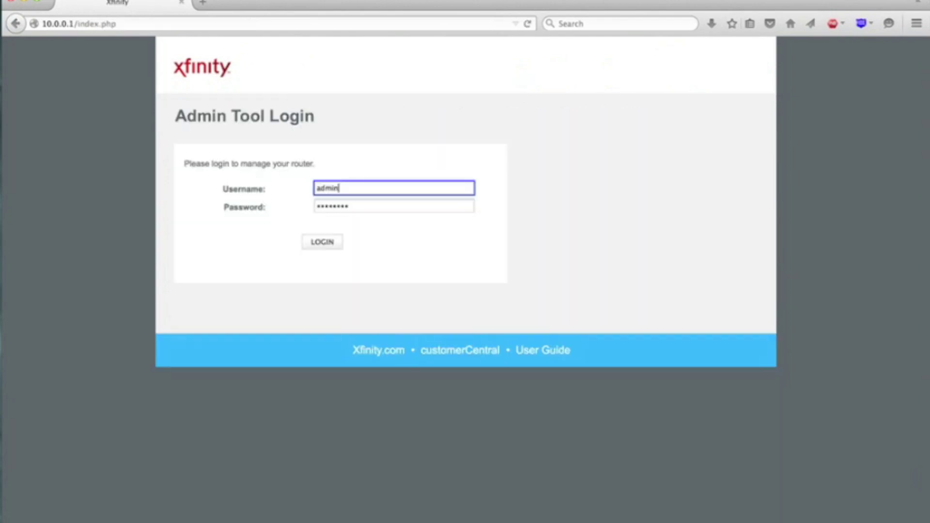